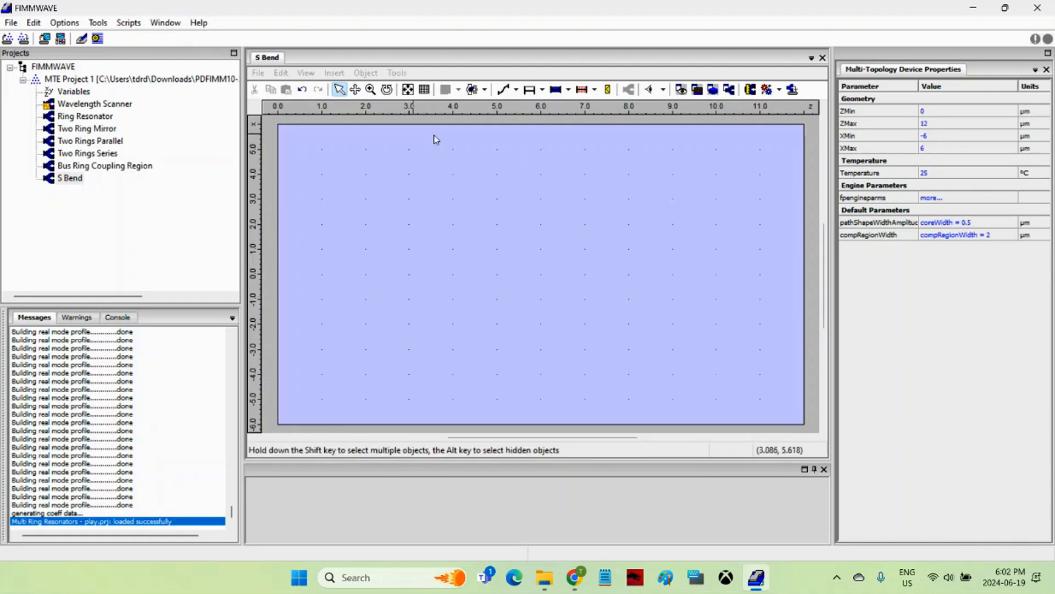
Draw an S-shaped expression path across the empty device, about 11 µm long with an amplitude of about 5.5 µm.
left_click(424, 264)
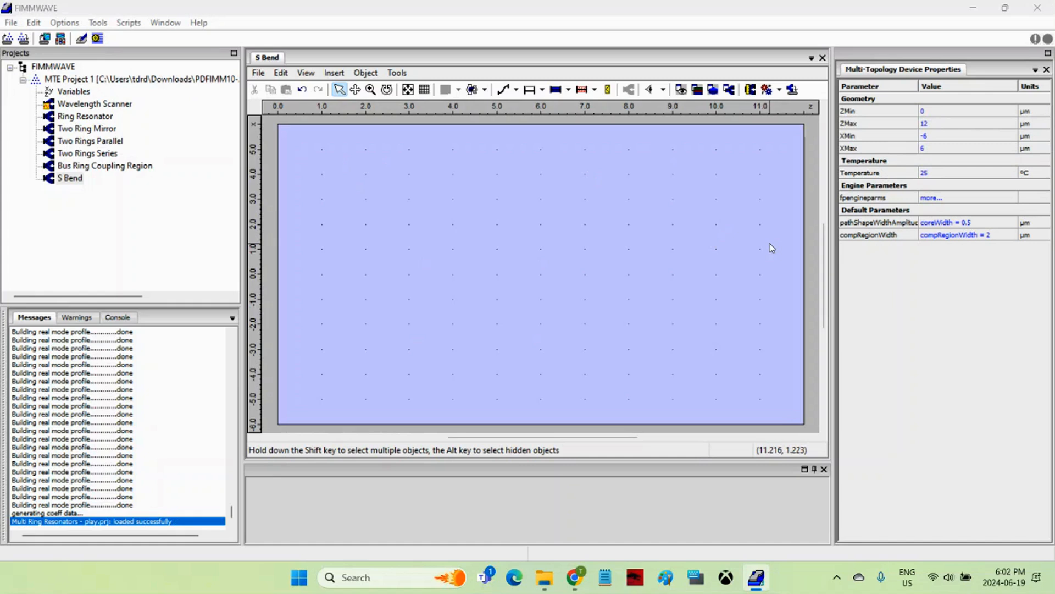
left_click(517, 90)
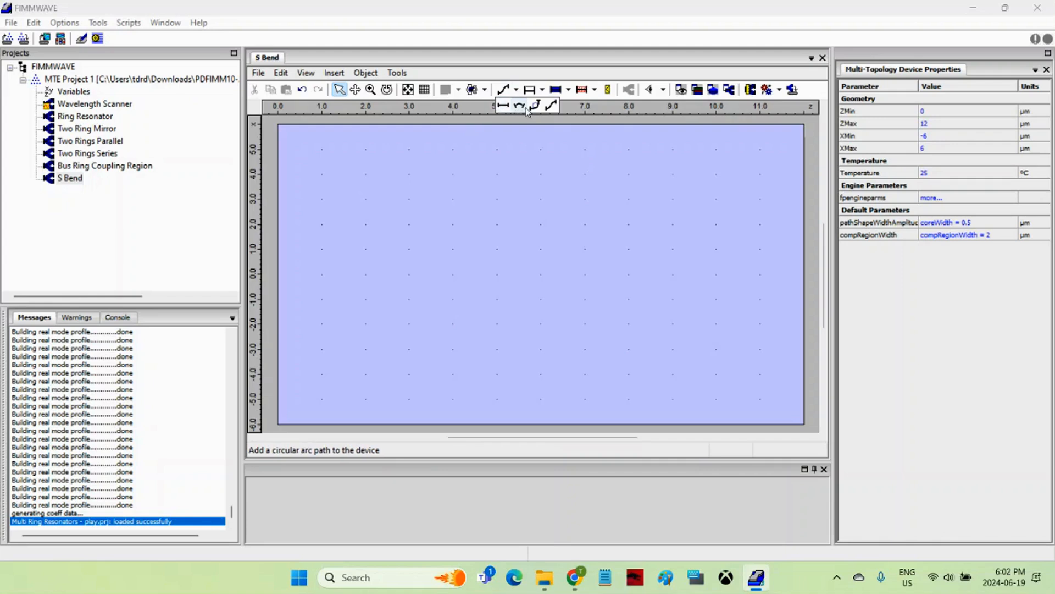
left_click(551, 108)
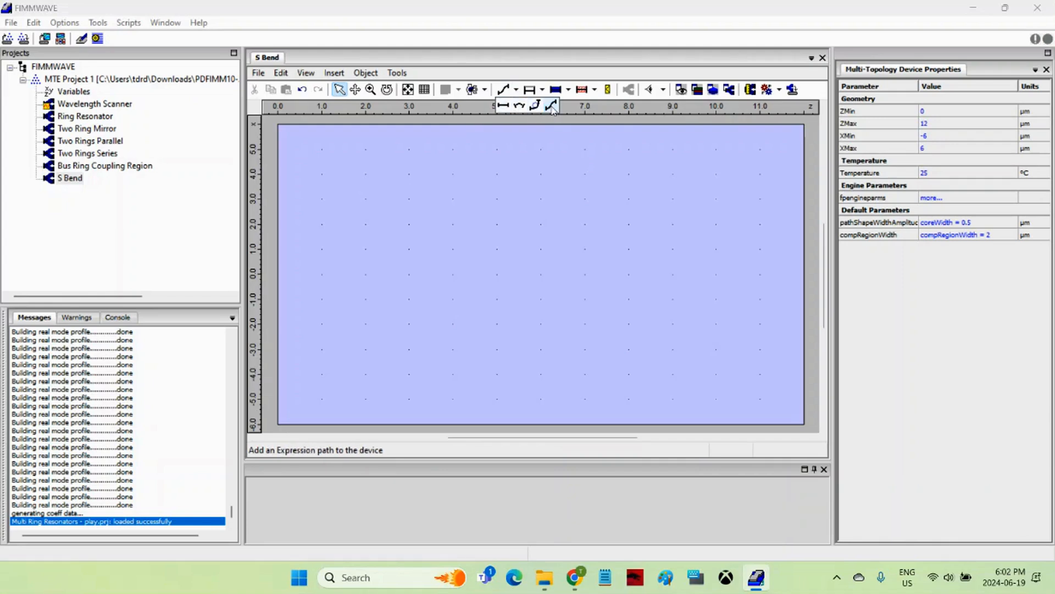
left_click(552, 109)
left_click_drag(301, 383, 786, 246)
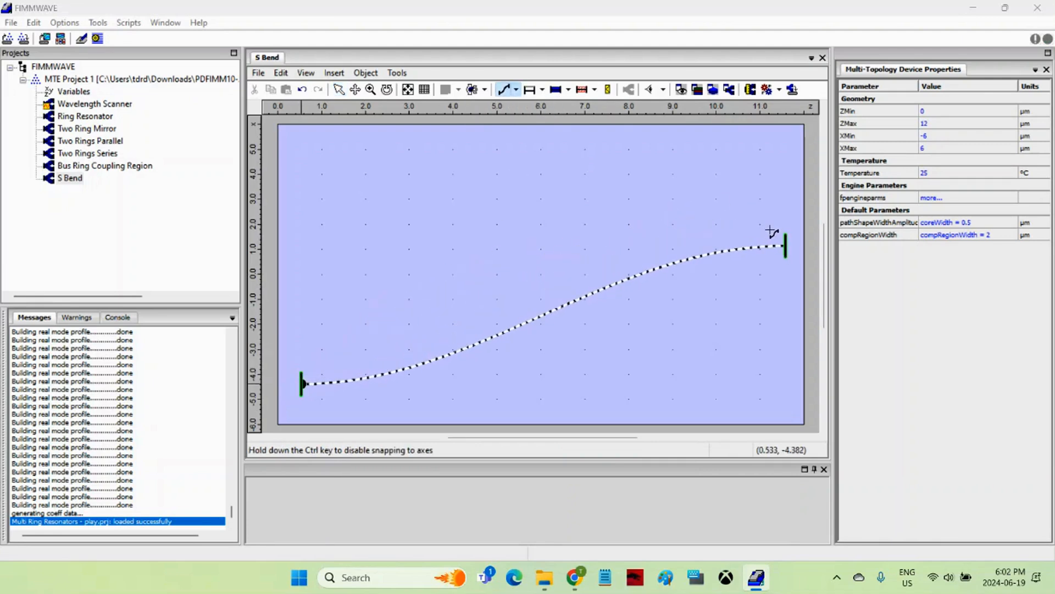
left_click(339, 90)
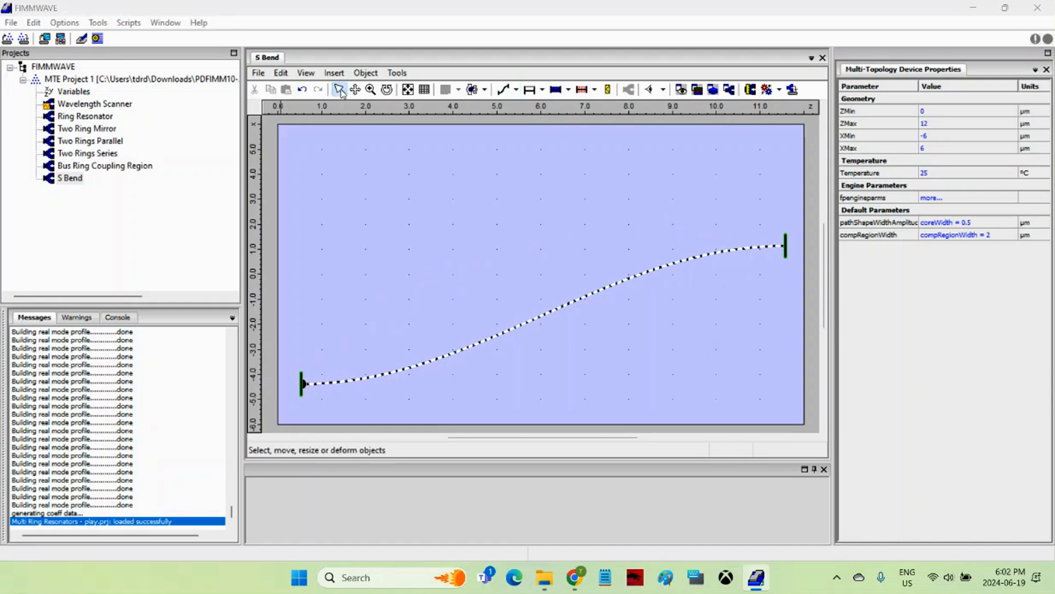
Position the start of the expression path at PositionZ 0 and PositionX -5 µm.
left_click(562, 304)
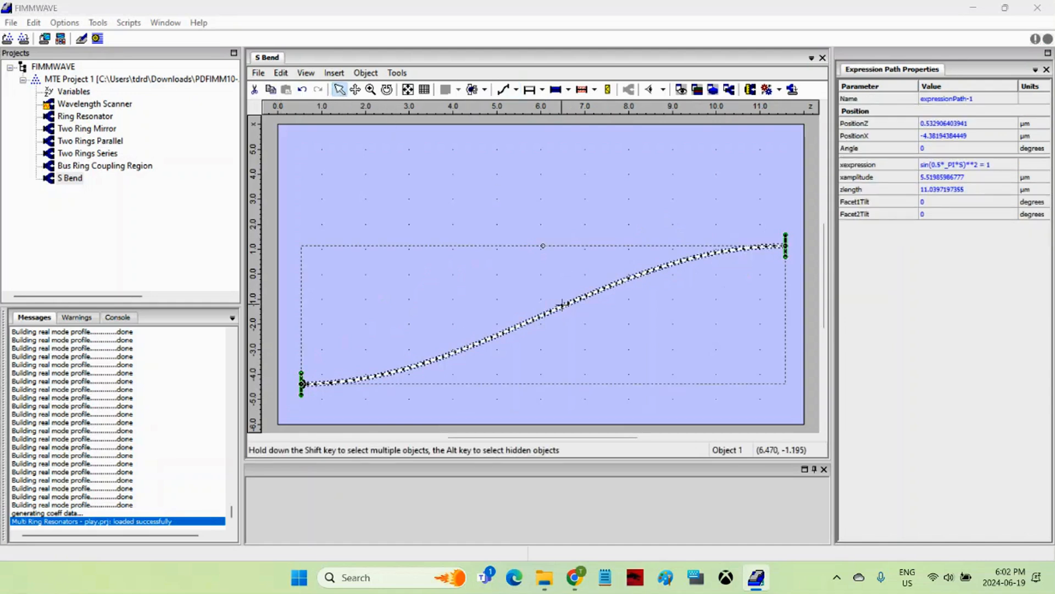
left_click(978, 125)
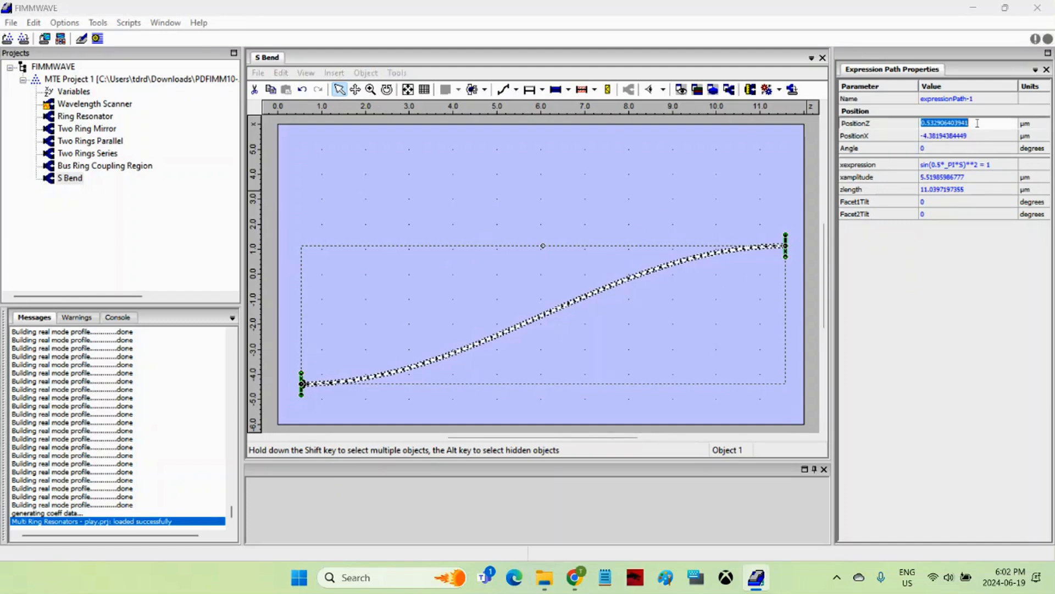
type("0")
left_click(977, 136)
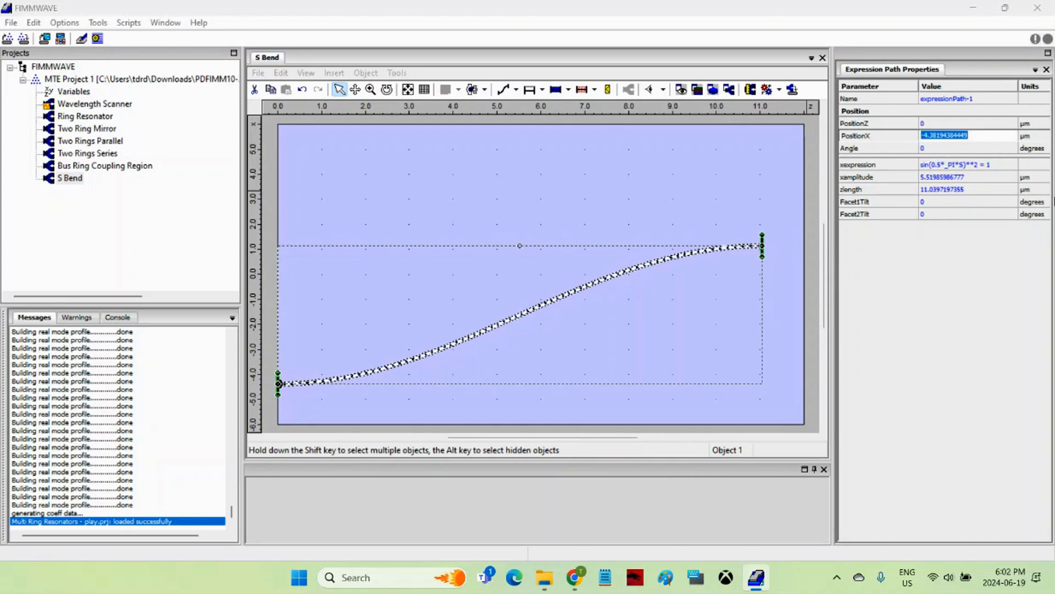
type("-5")
Set the expression path's xamplitude to 10 µm and its zlength to 12 µm.
left_click(974, 177)
type("1")
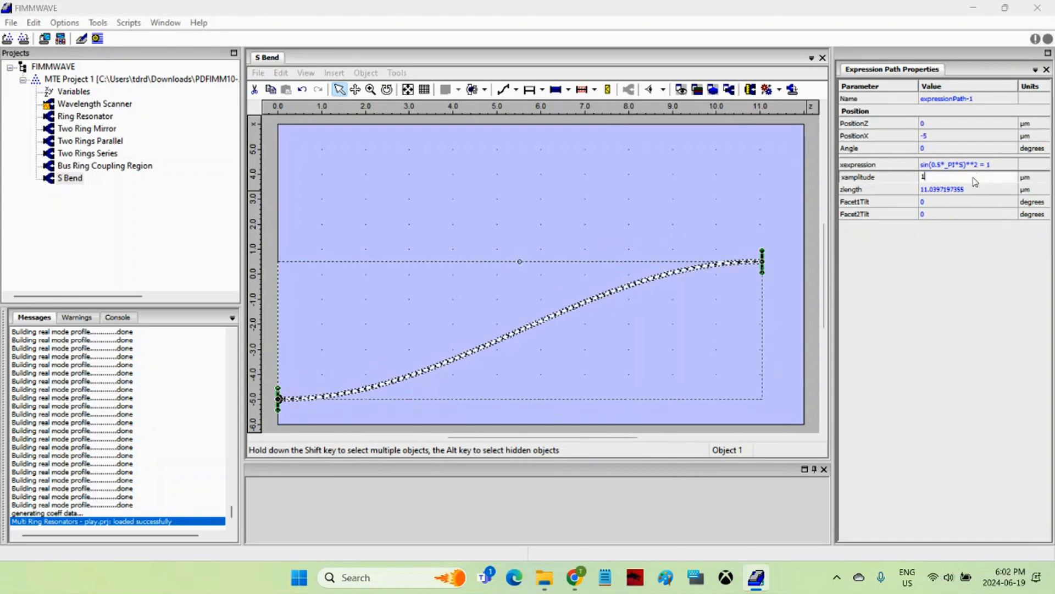
type("0")
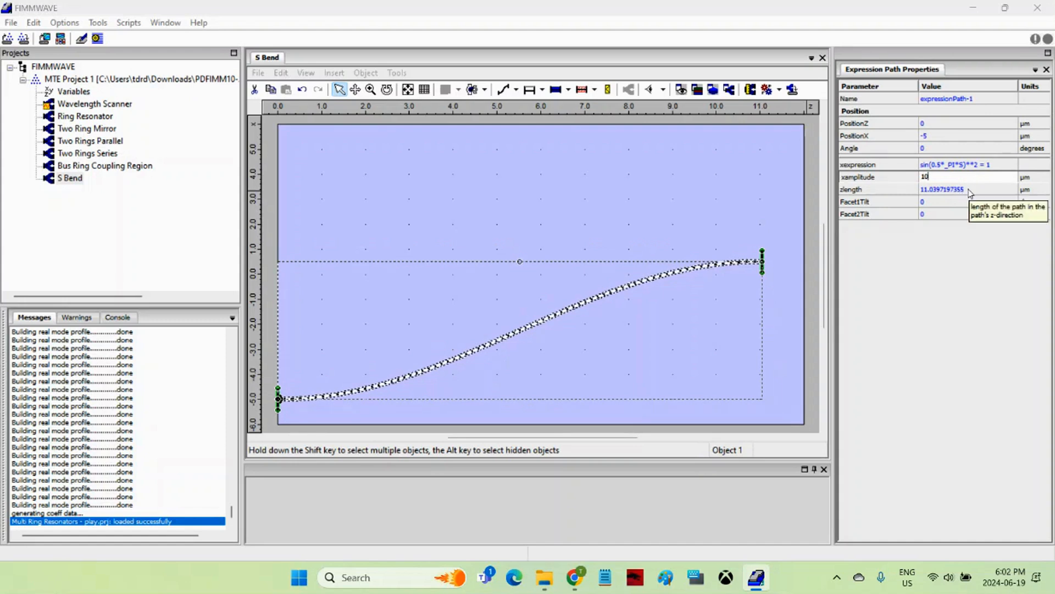
left_click(971, 191)
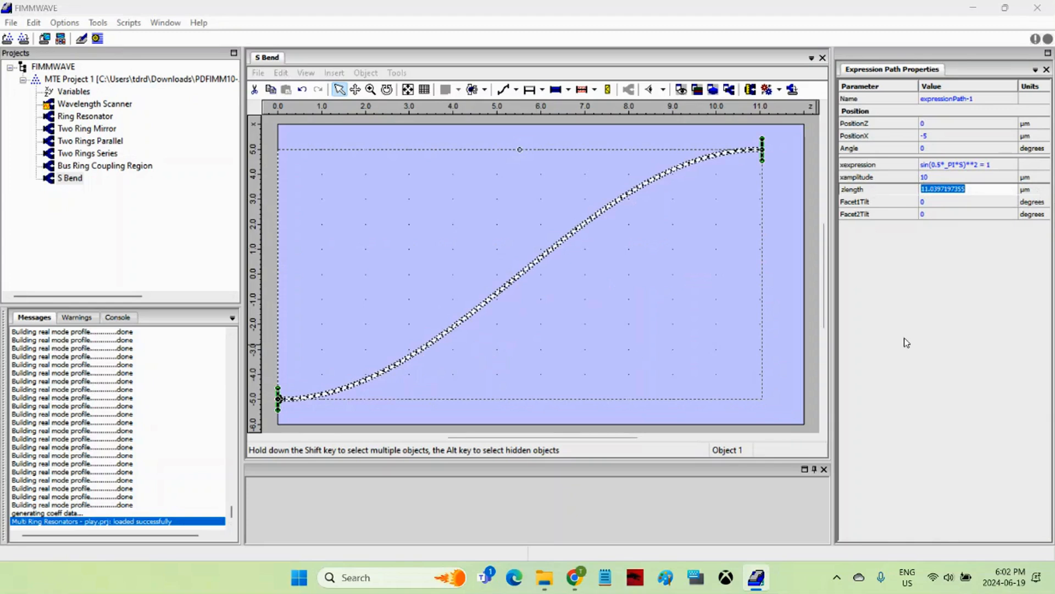
type("12")
left_click(812, 279)
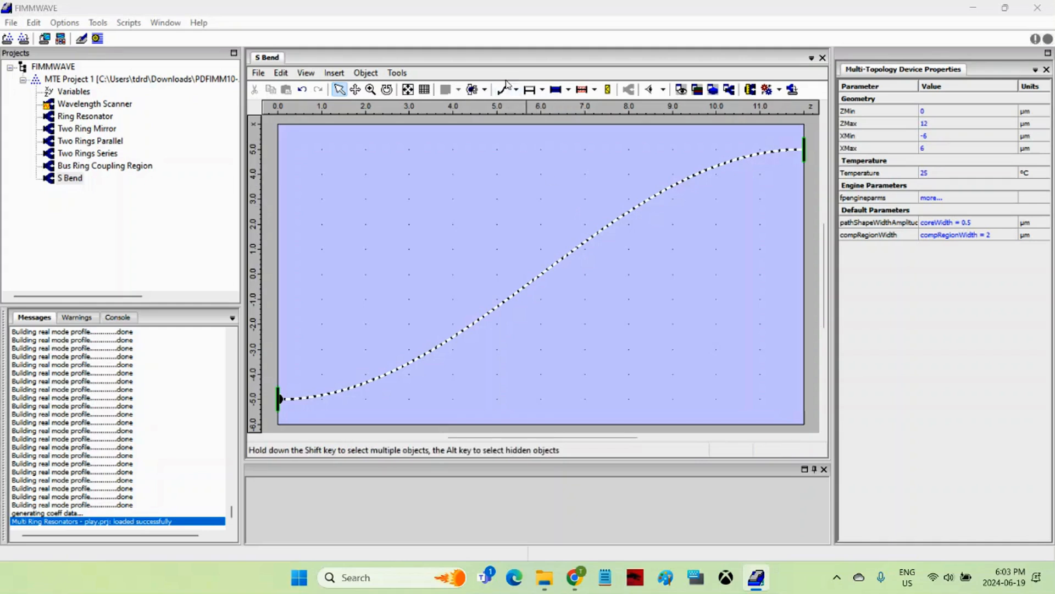
Add a constant path shape along the S-bend path and check its width properties.
left_click(568, 90)
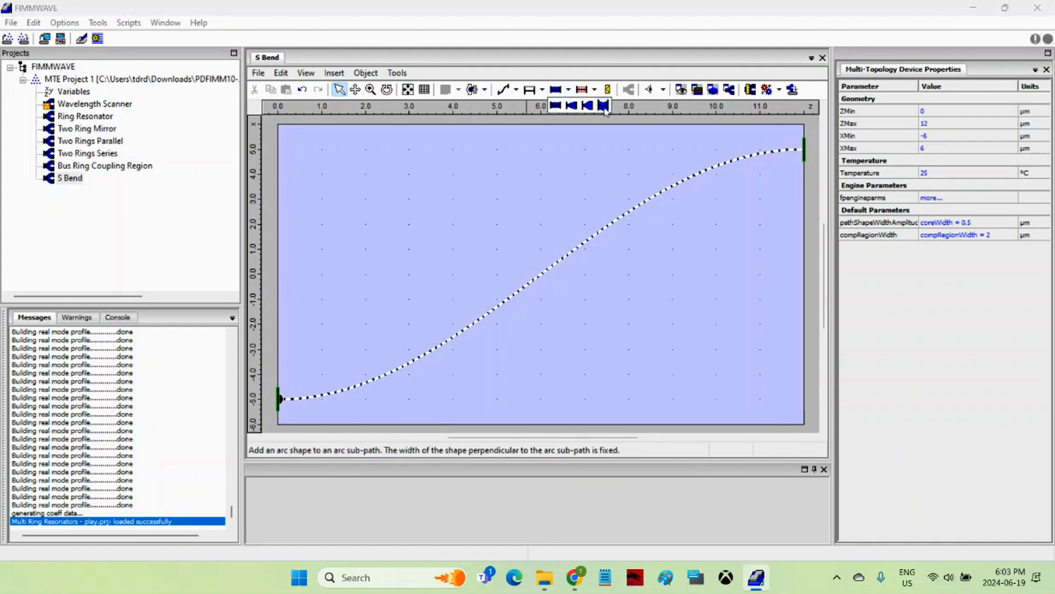
left_click(556, 106)
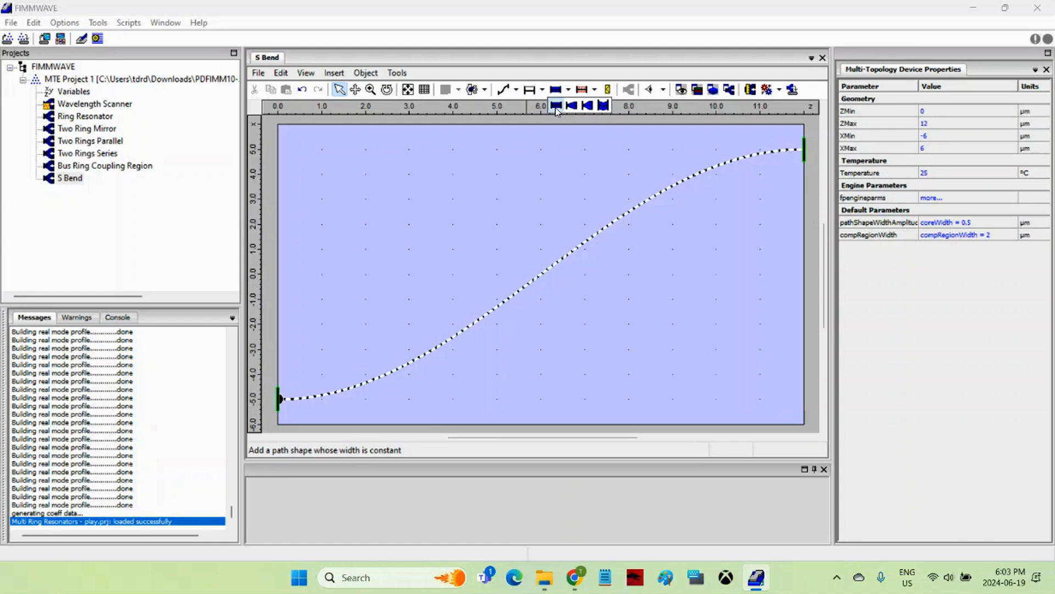
left_click(625, 213)
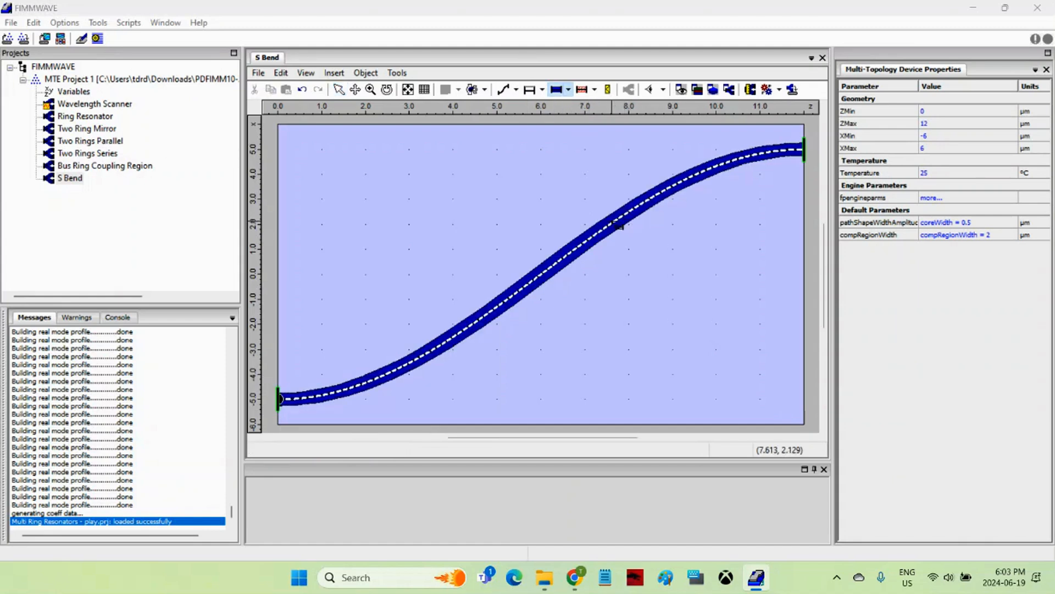
left_click(339, 89)
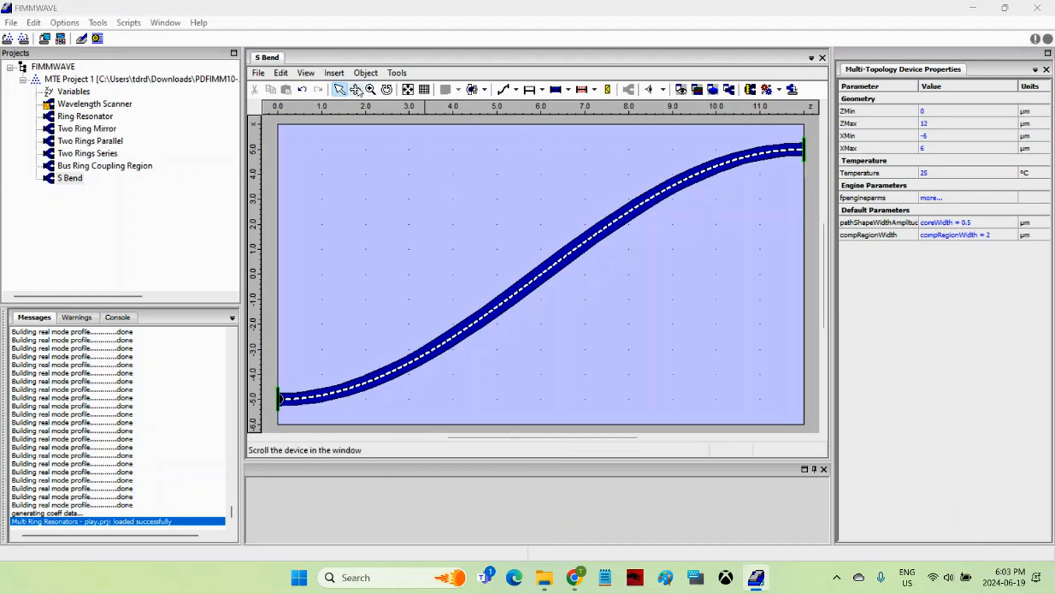
left_click(576, 243)
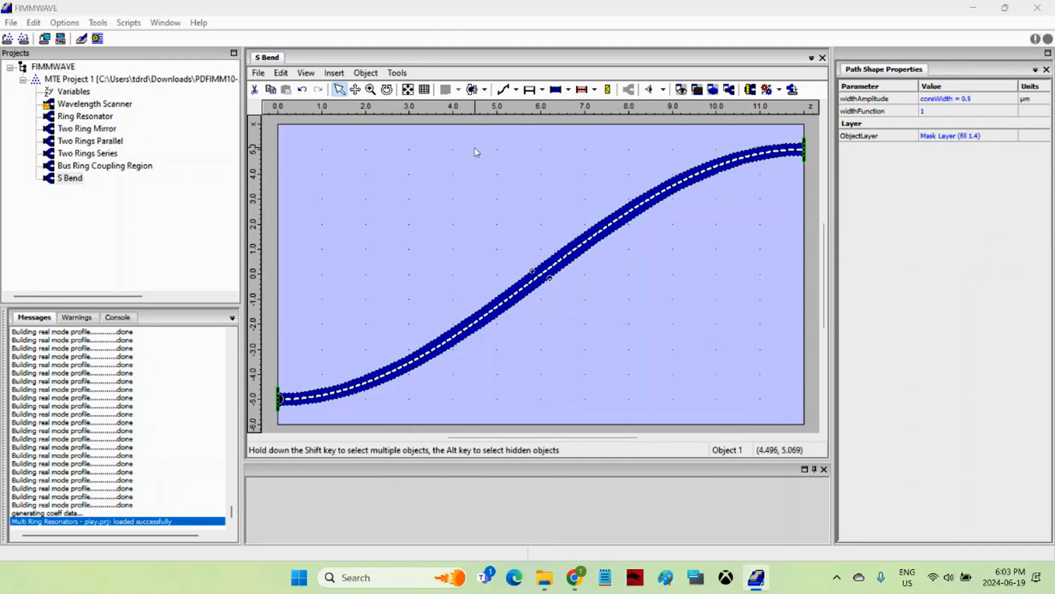
left_click(481, 121)
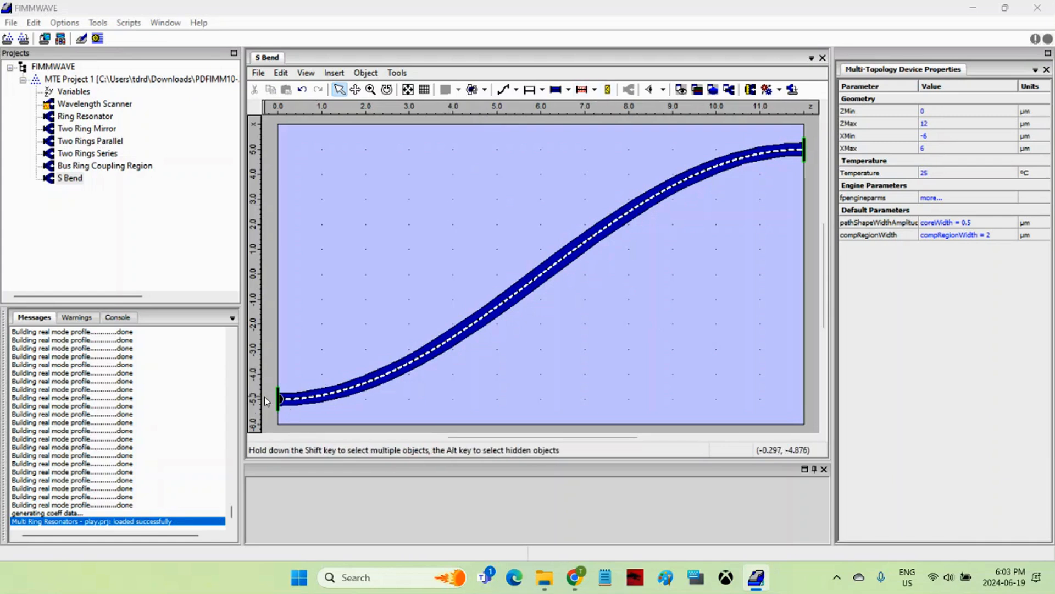
Add a port at the start facet of the S-bend path and another at its end facet.
left_click(608, 90)
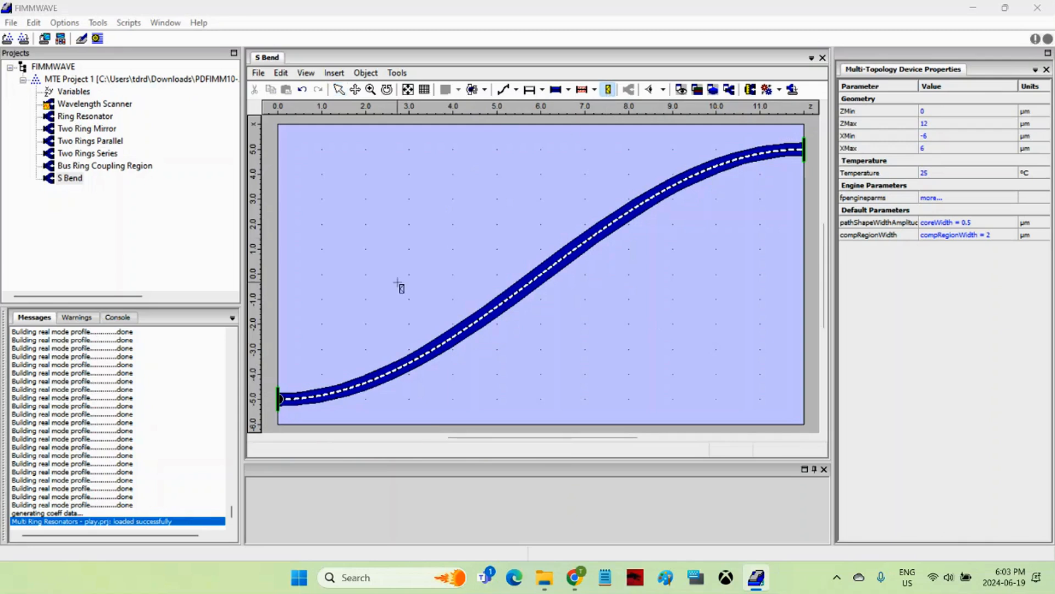
left_click(280, 393)
left_click(804, 149)
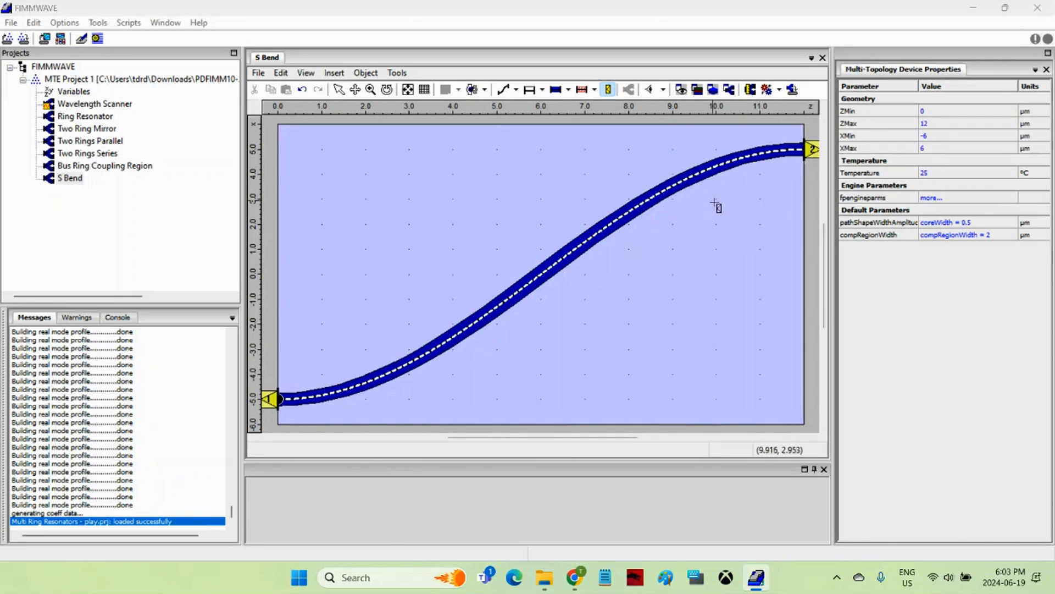
Add a path computational region along the S-bend path.
left_click(584, 91)
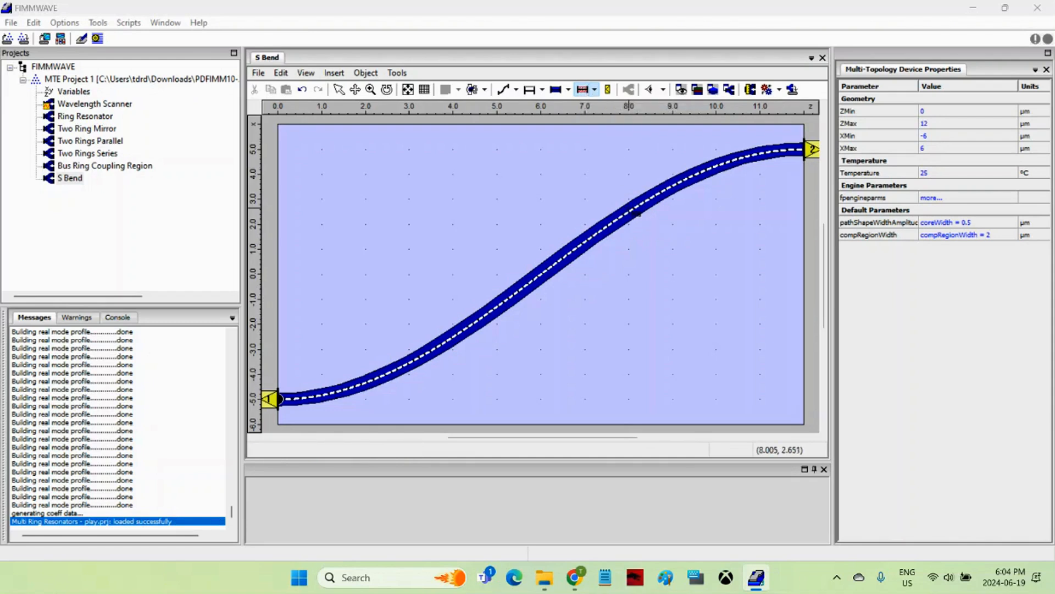
left_click(614, 203)
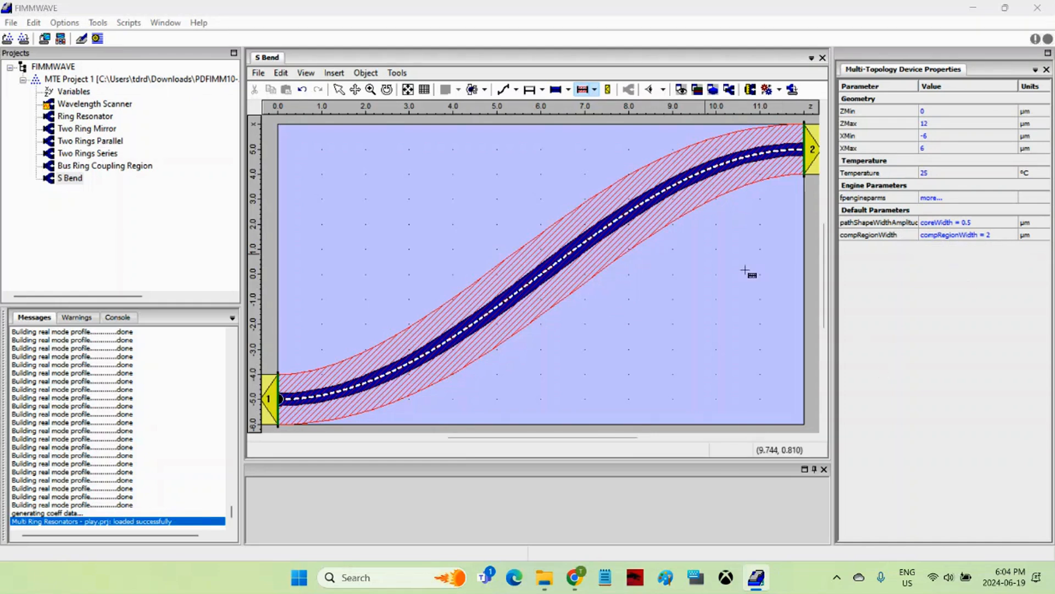
left_click(339, 92)
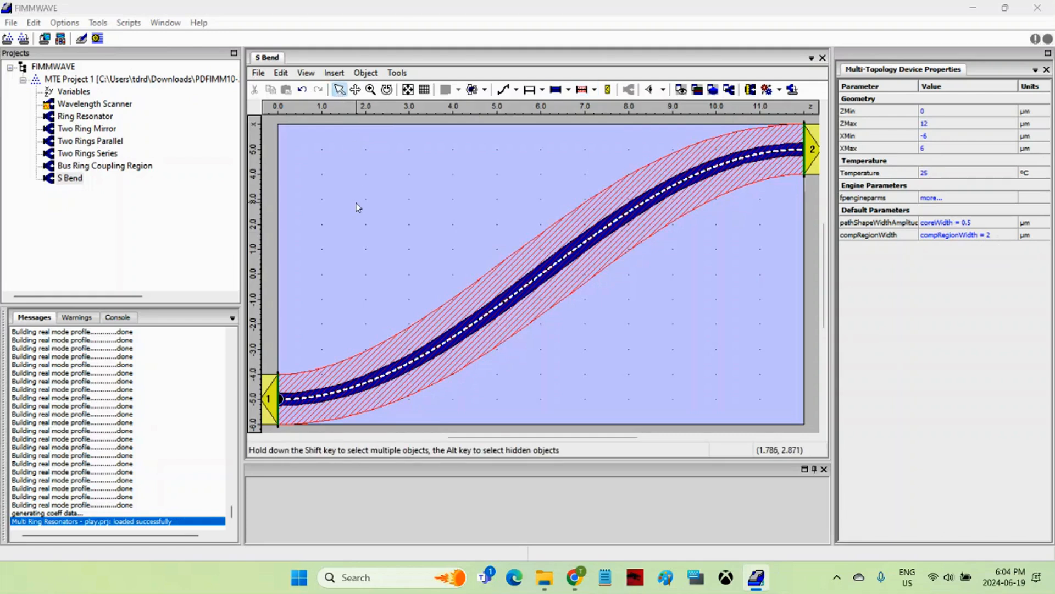
Set the EME input of port 1 to Single Mode with mode index 1.
left_click(271, 397)
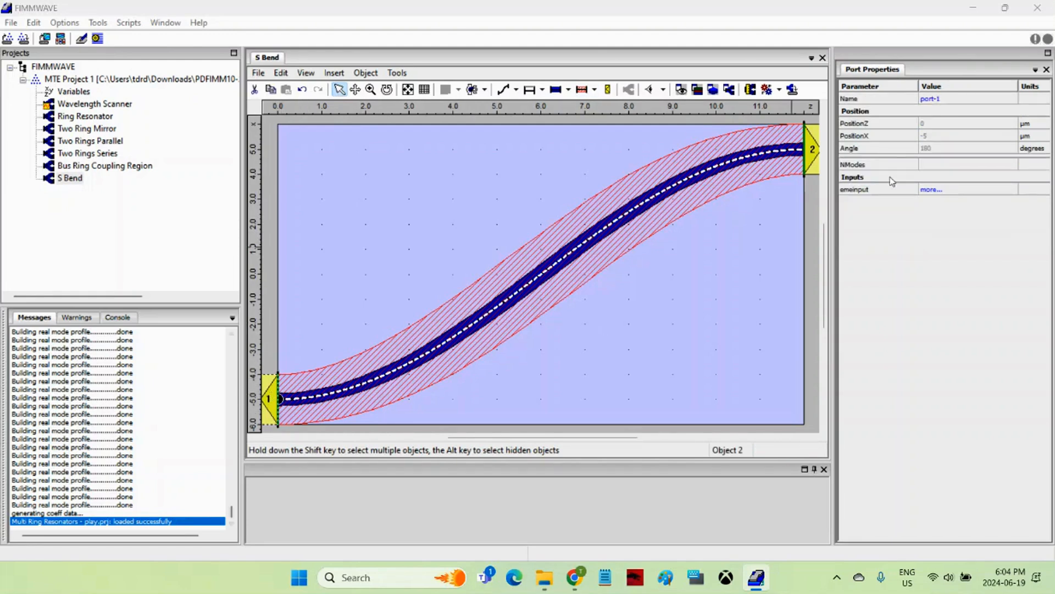
left_click(935, 193)
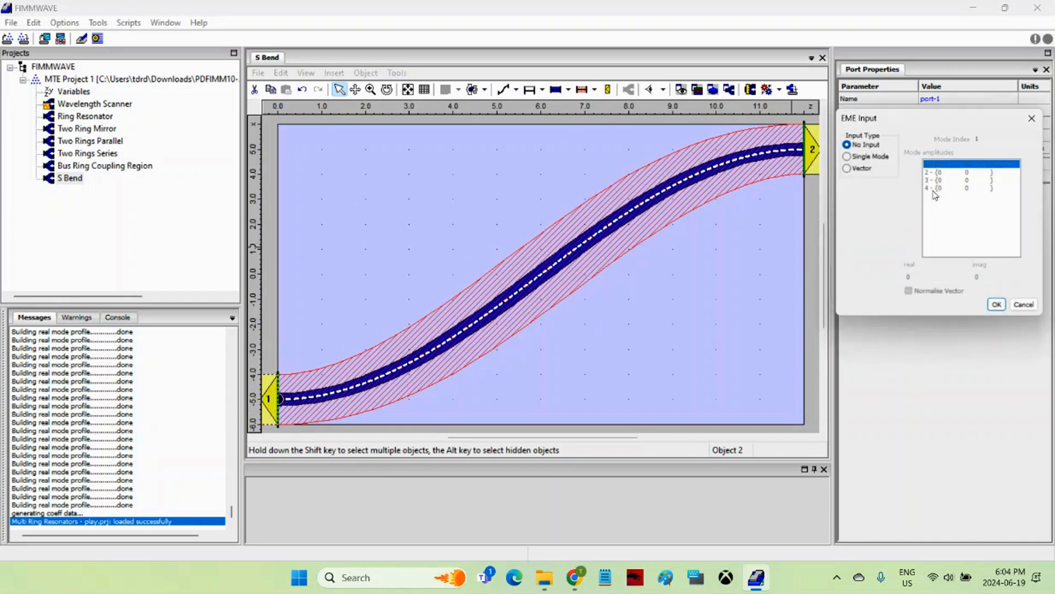
left_click(858, 158)
double_click(992, 140)
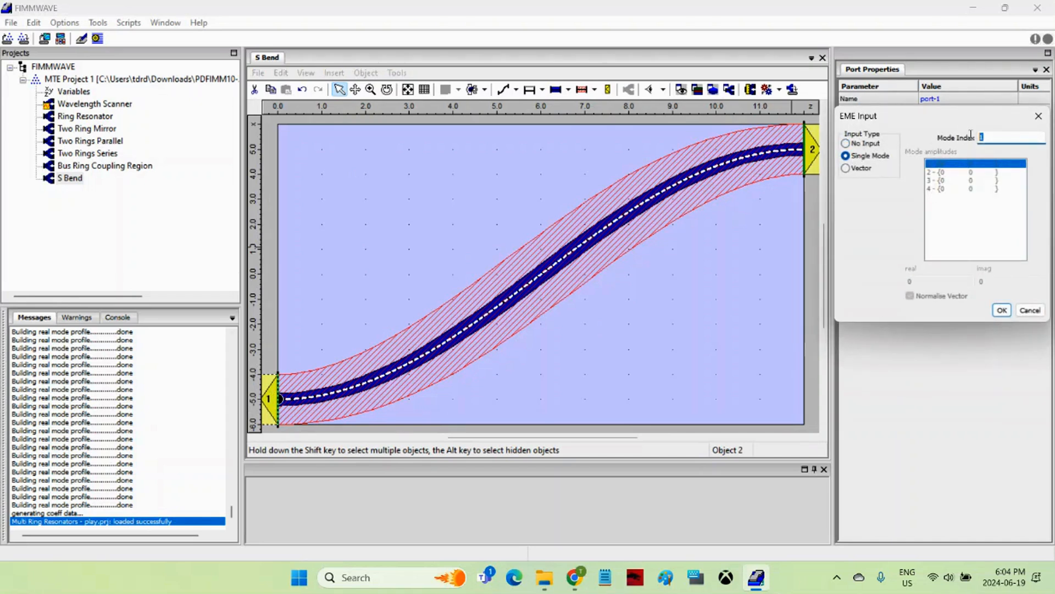
left_click(1002, 311)
left_click(809, 301)
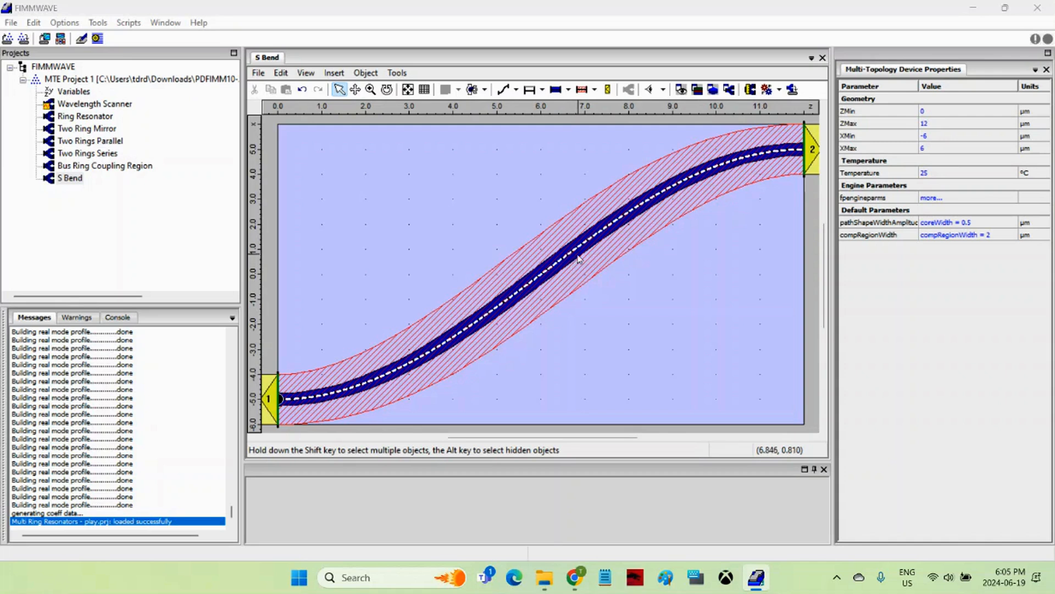
Review the MOLAB solver options of the FIMMPROP Engine without changing them.
left_click(766, 90)
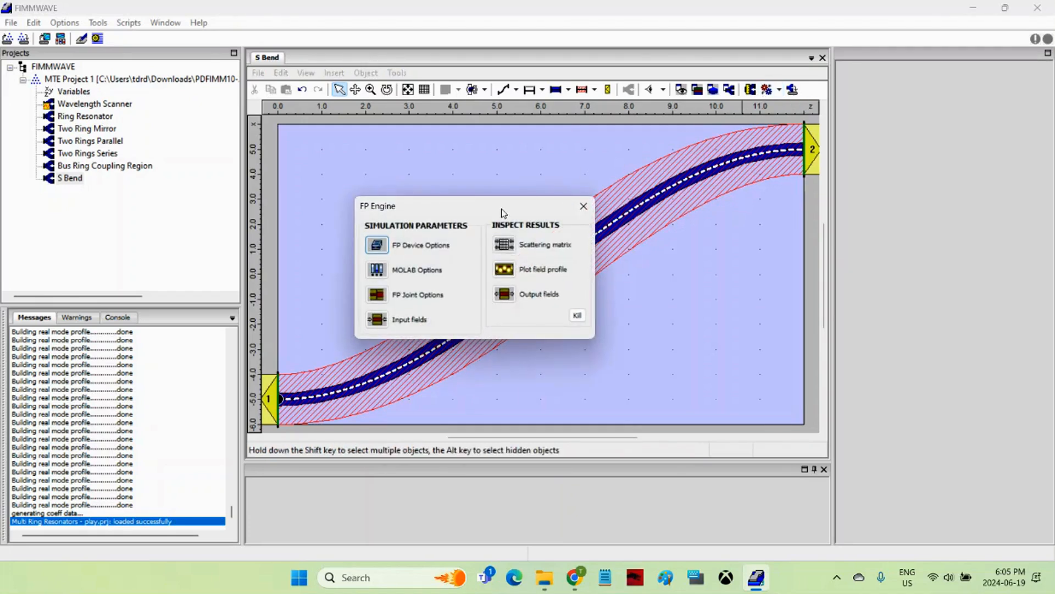
left_click_drag(501, 212, 433, 141)
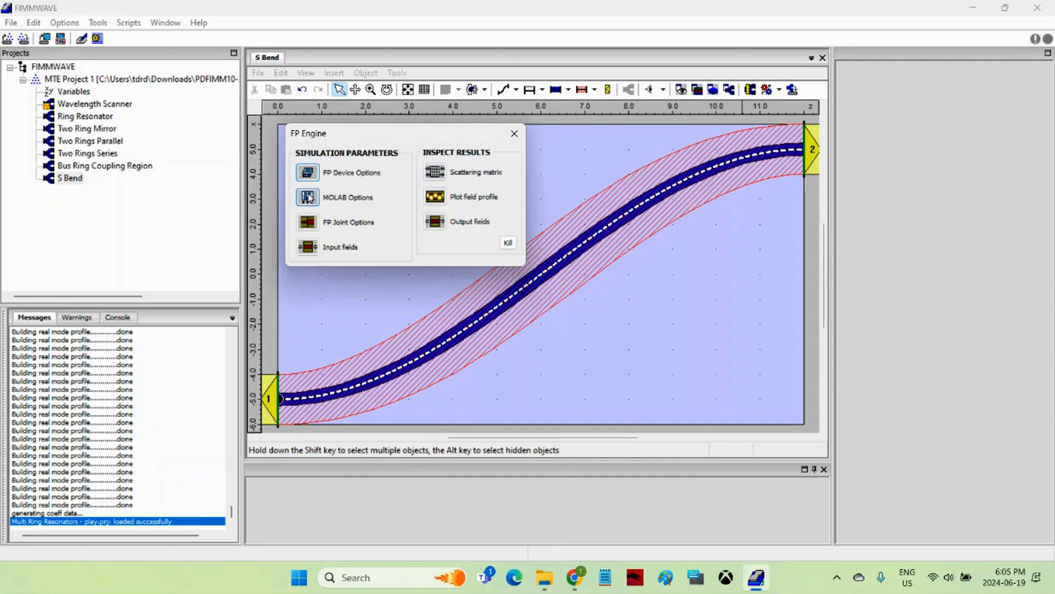
left_click(309, 198)
left_click_drag(381, 103, 499, 154)
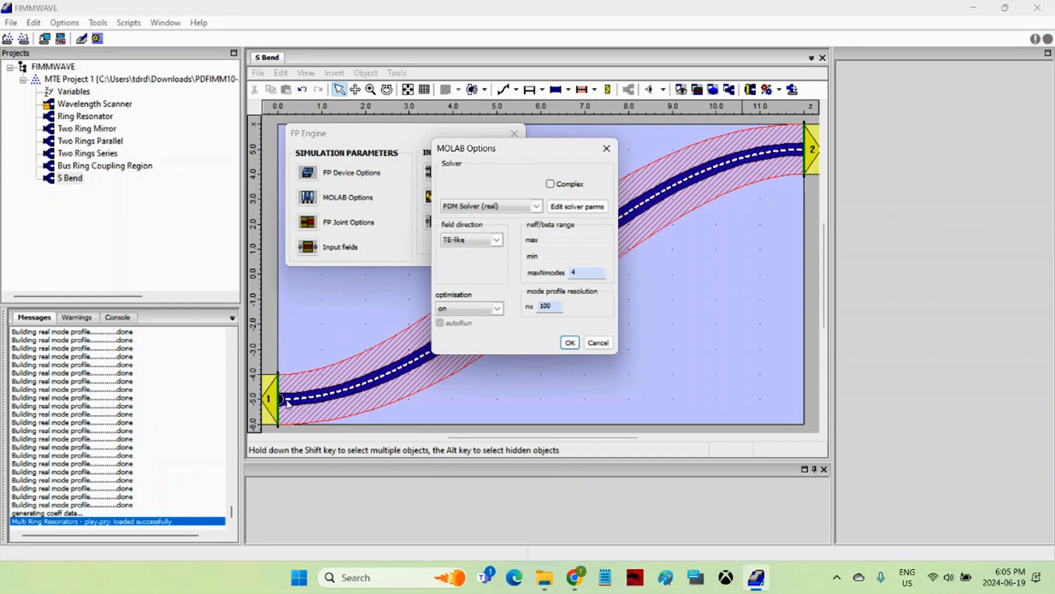
left_click(601, 344)
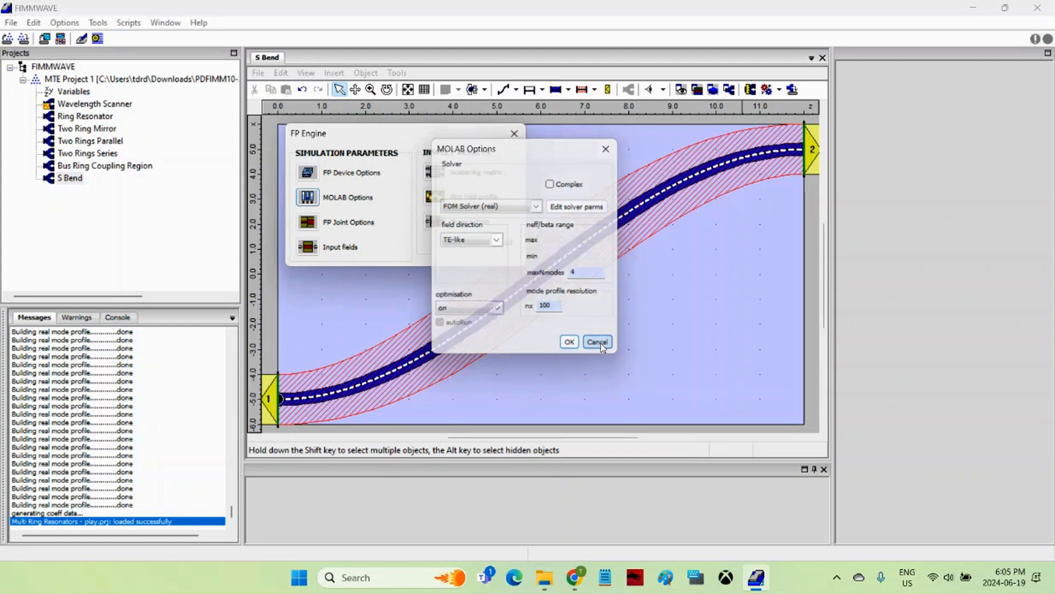
Calculate the scattering matrix and examine the power and phase coefficients from port 1 to port 2 for input mode 1.
left_click_drag(397, 146, 295, 124)
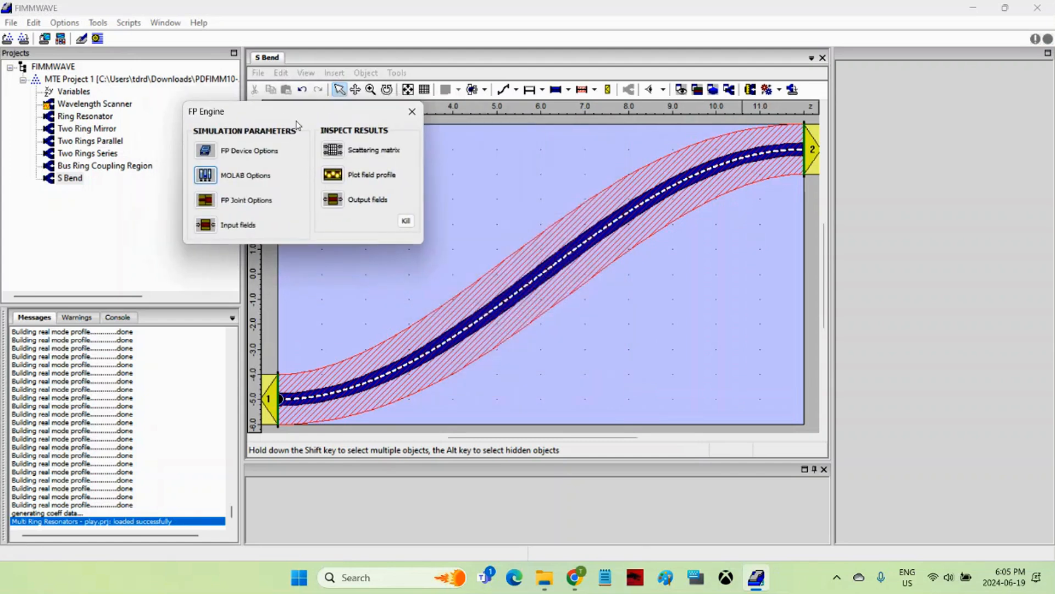
left_click(339, 152)
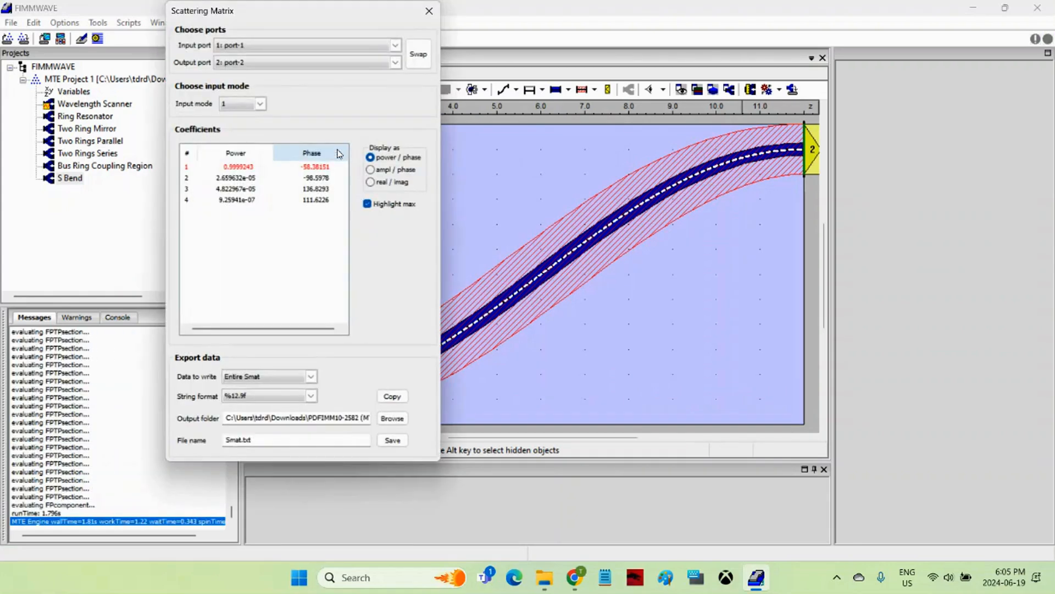
left_click_drag(294, 19, 505, 83)
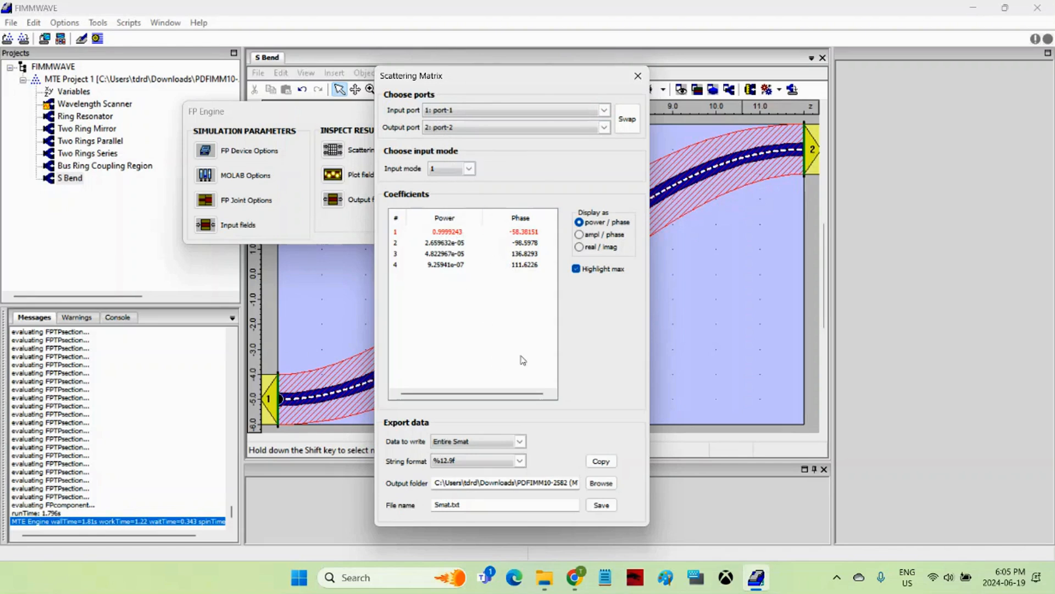
left_click(635, 81)
Plot the device's intensity field profile at Y position 0 with ds and dx of 0.01 µm, and close the engine dialog.
left_click_drag(352, 116, 264, 121)
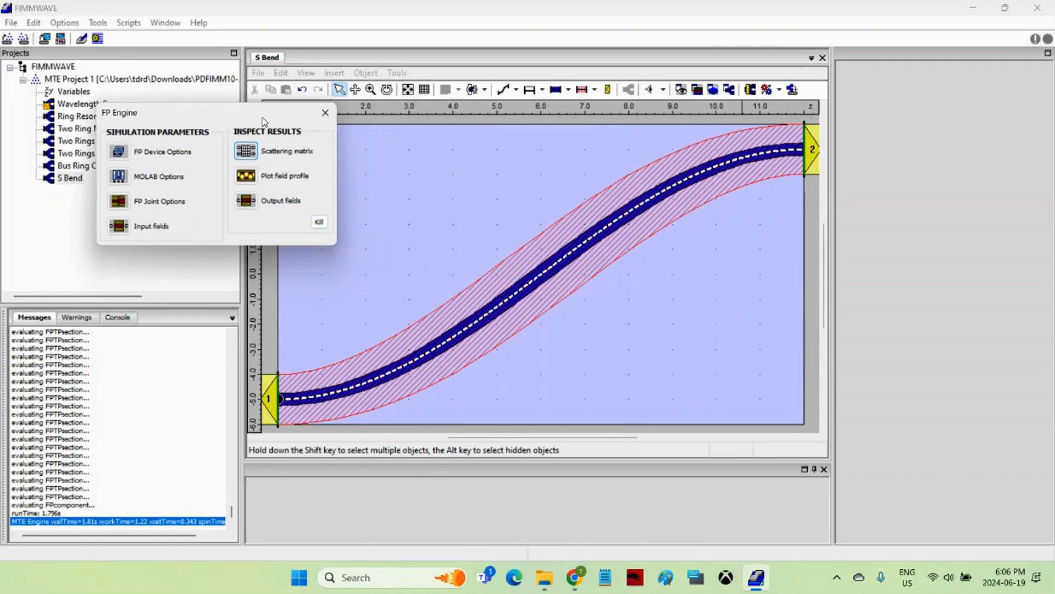
left_click(246, 177)
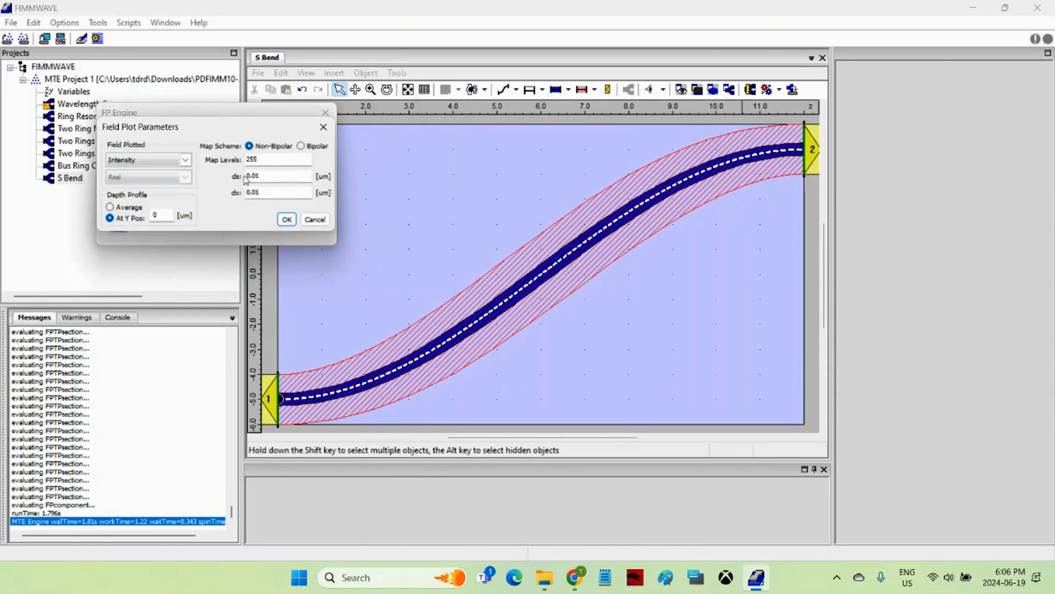
left_click(286, 219)
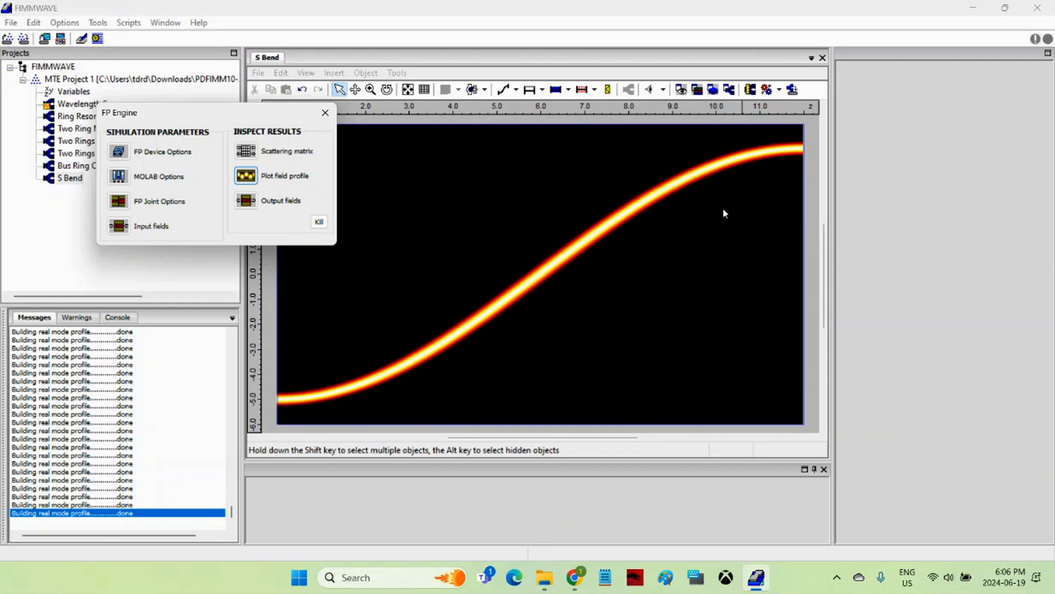
left_click(325, 112)
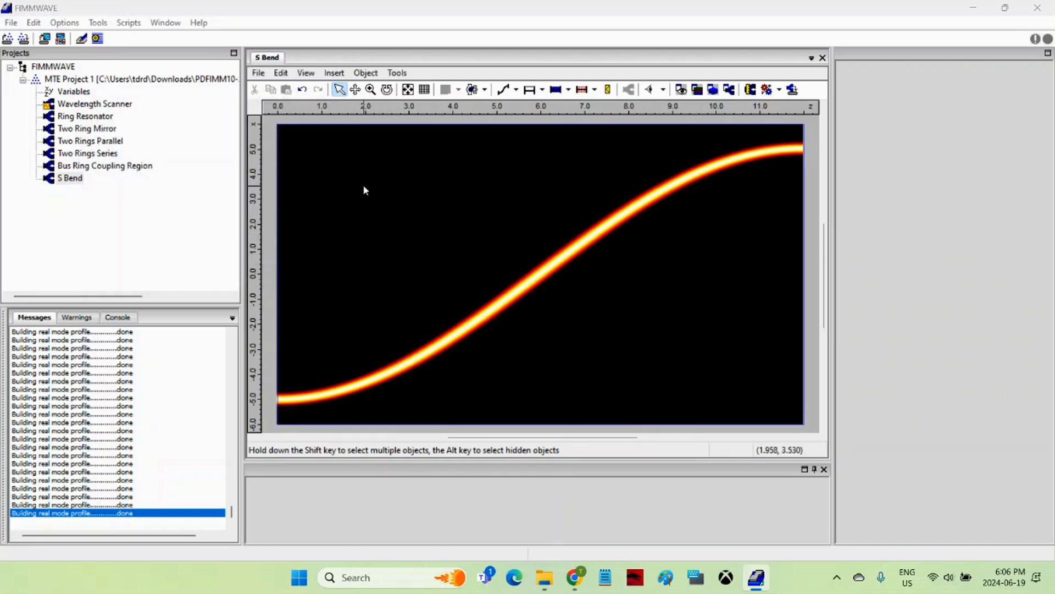